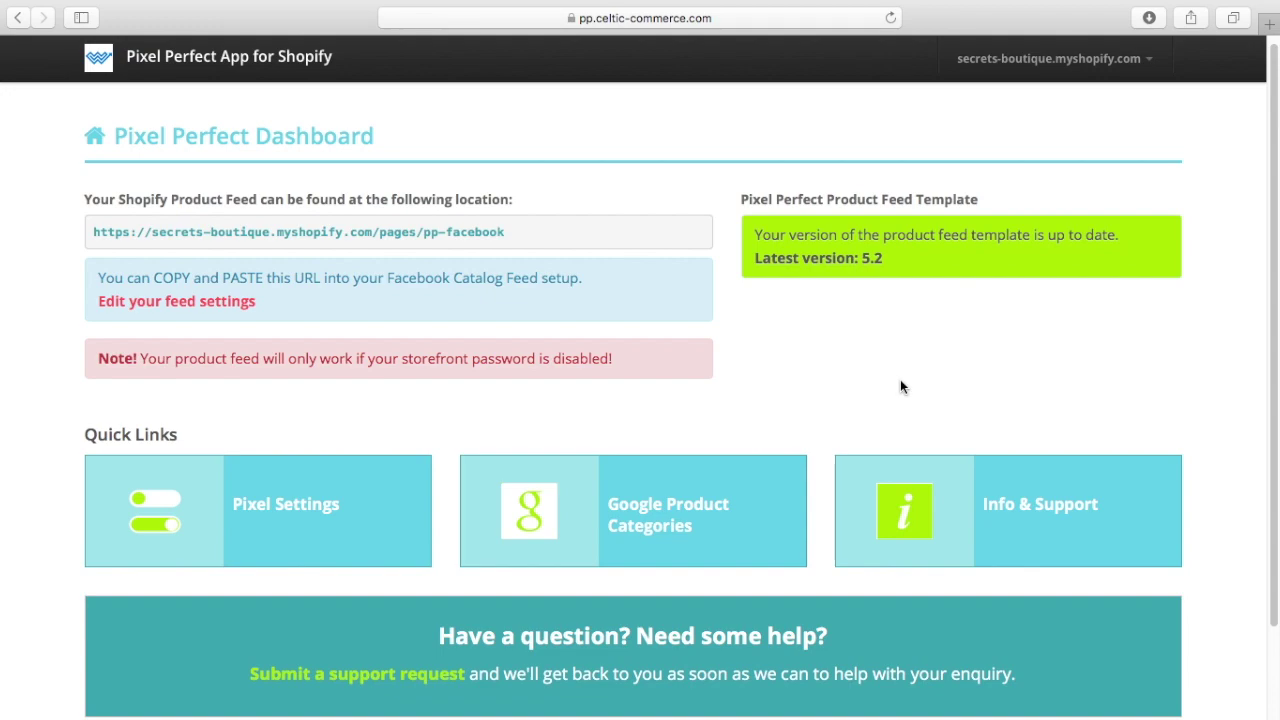
# Step: Open Pixel Settings from the dashboard's Quick Links
pyautogui.click(272, 514)
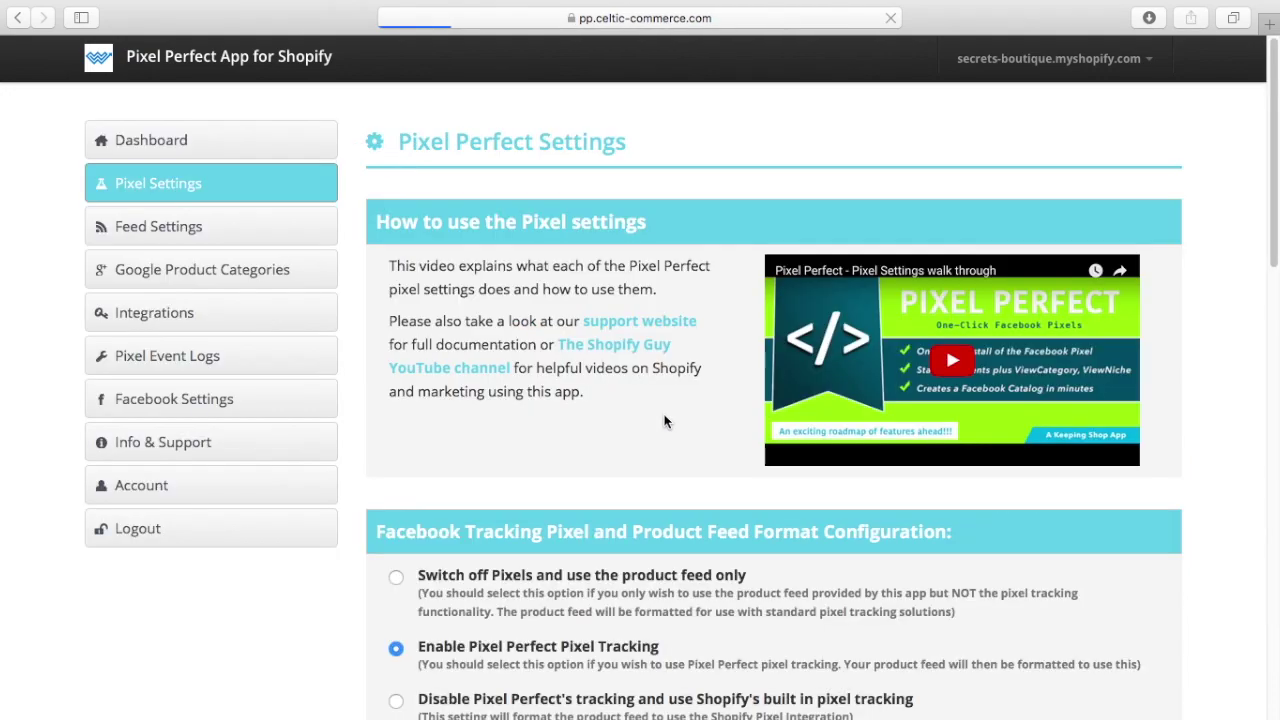
pyautogui.scroll(-5, 696, 378)
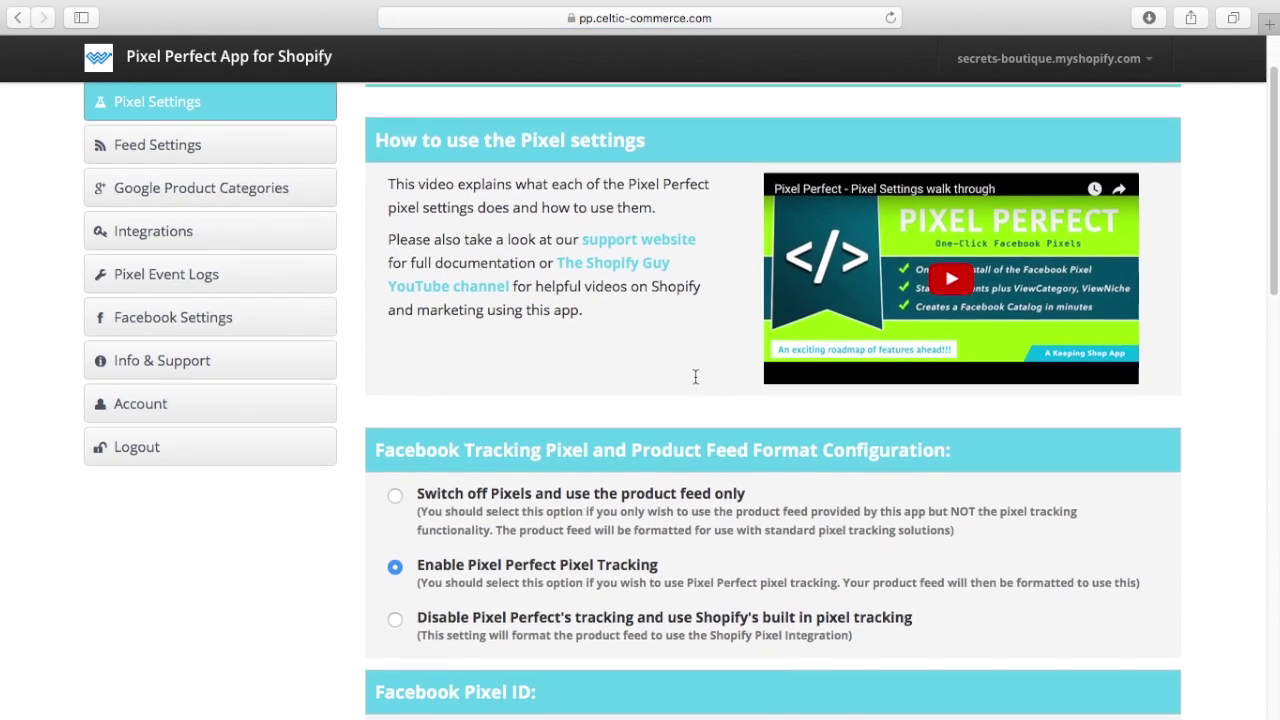
pyautogui.scroll(-7, 696, 382)
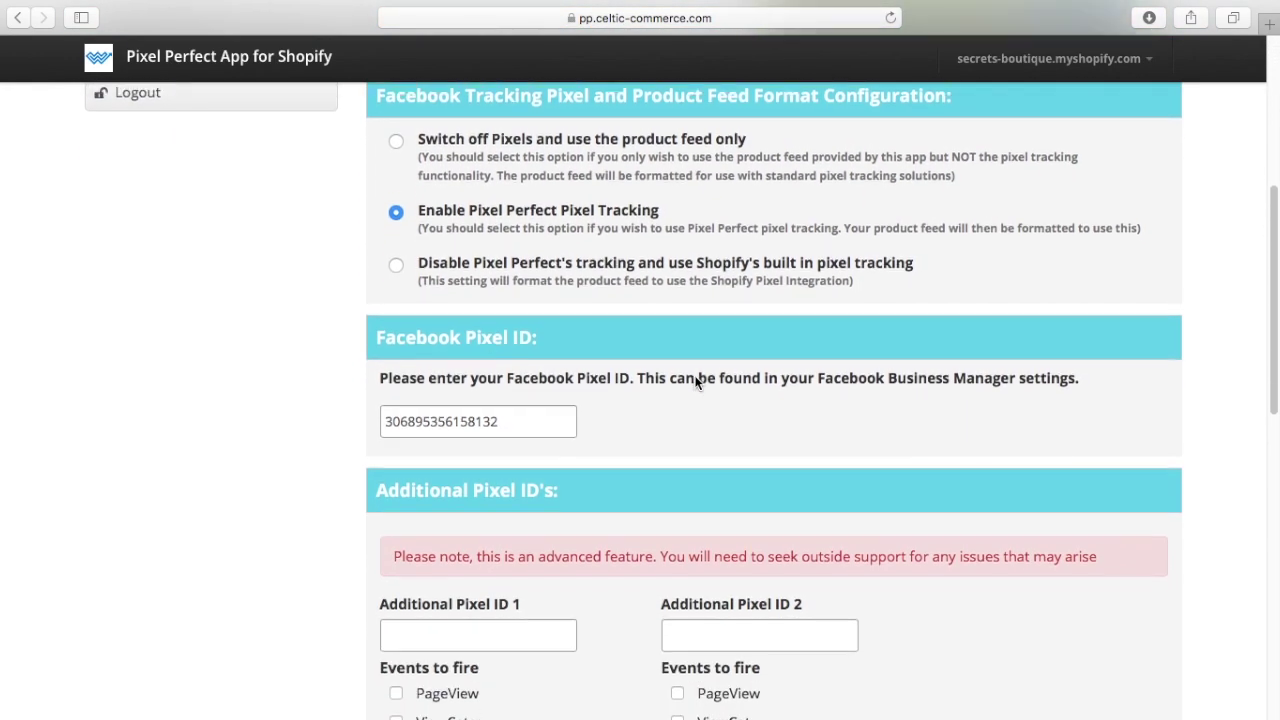
pyautogui.scroll(5, 696, 382)
pyautogui.scroll(-10, 696, 382)
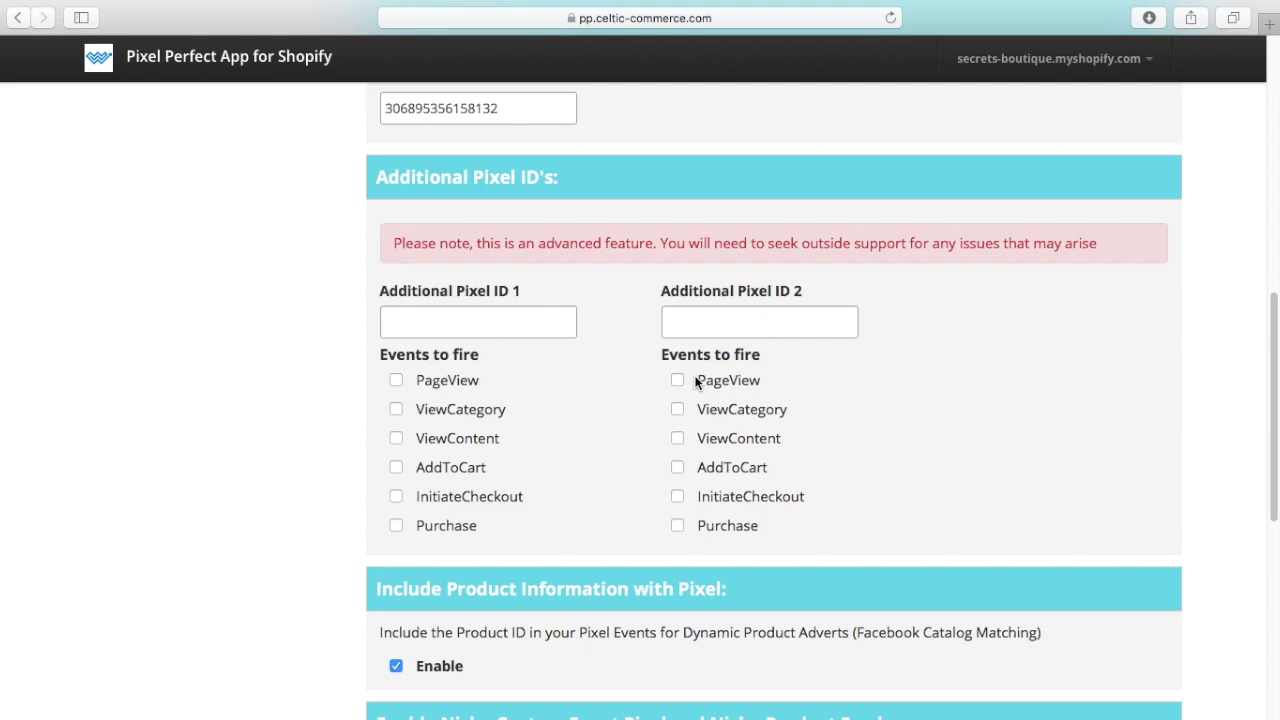
pyautogui.scroll(3, 510, 291)
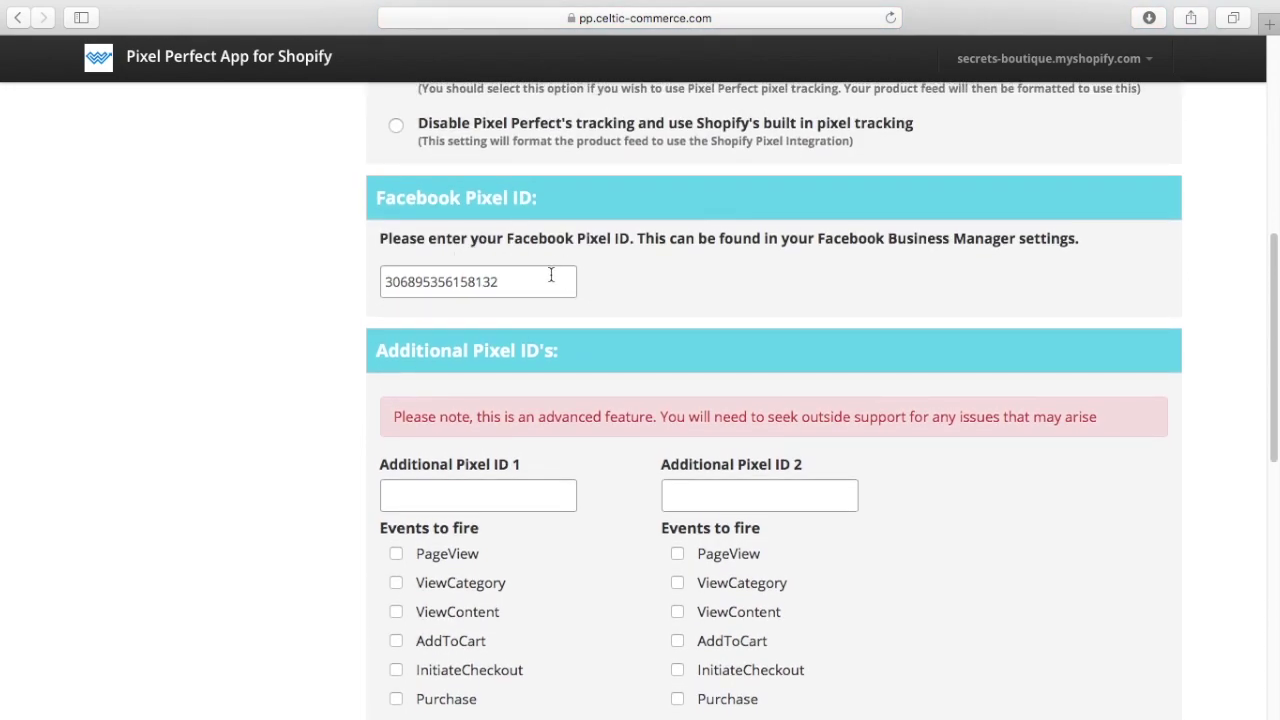
pyautogui.scroll(-4, 612, 374)
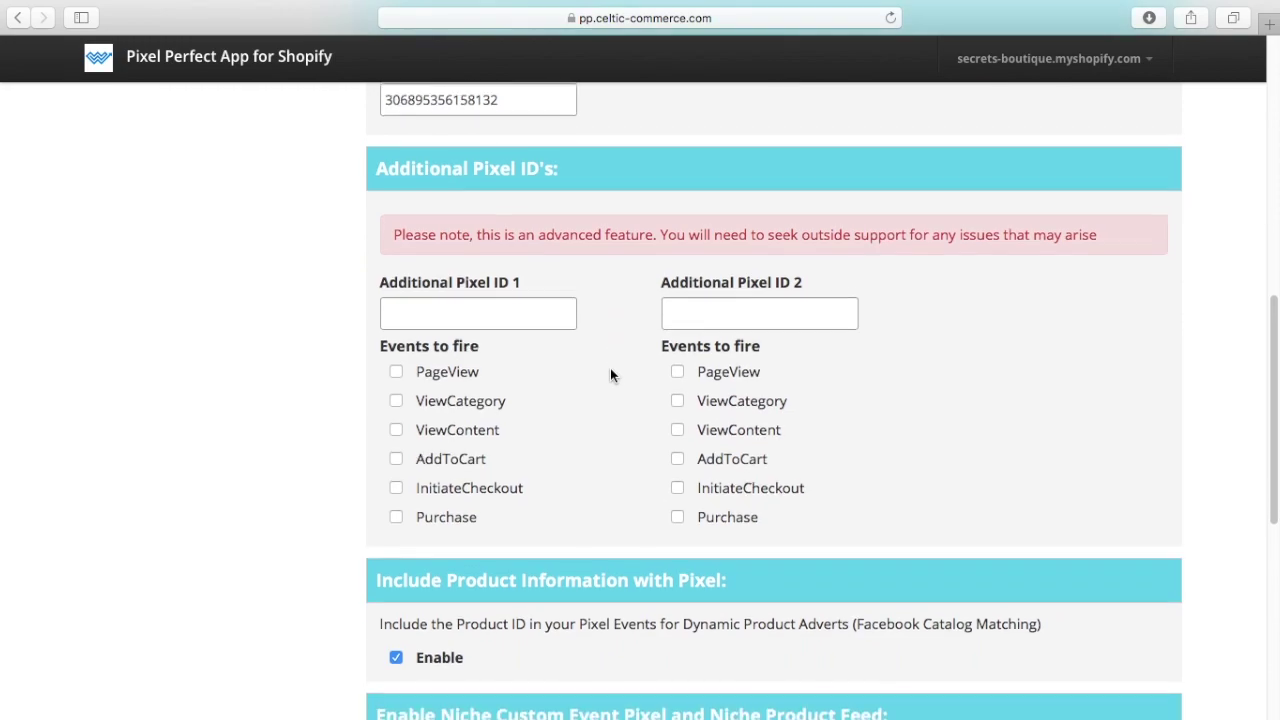
pyautogui.click(467, 296)
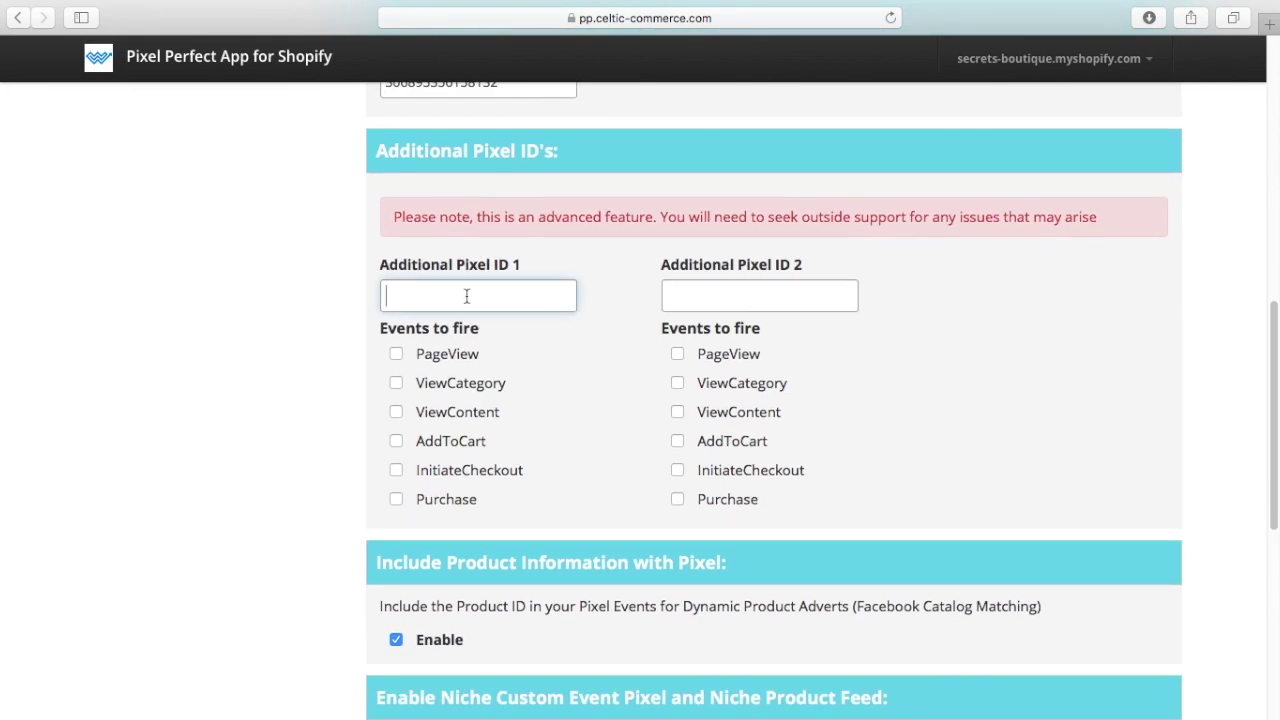
pyautogui.click(744, 296)
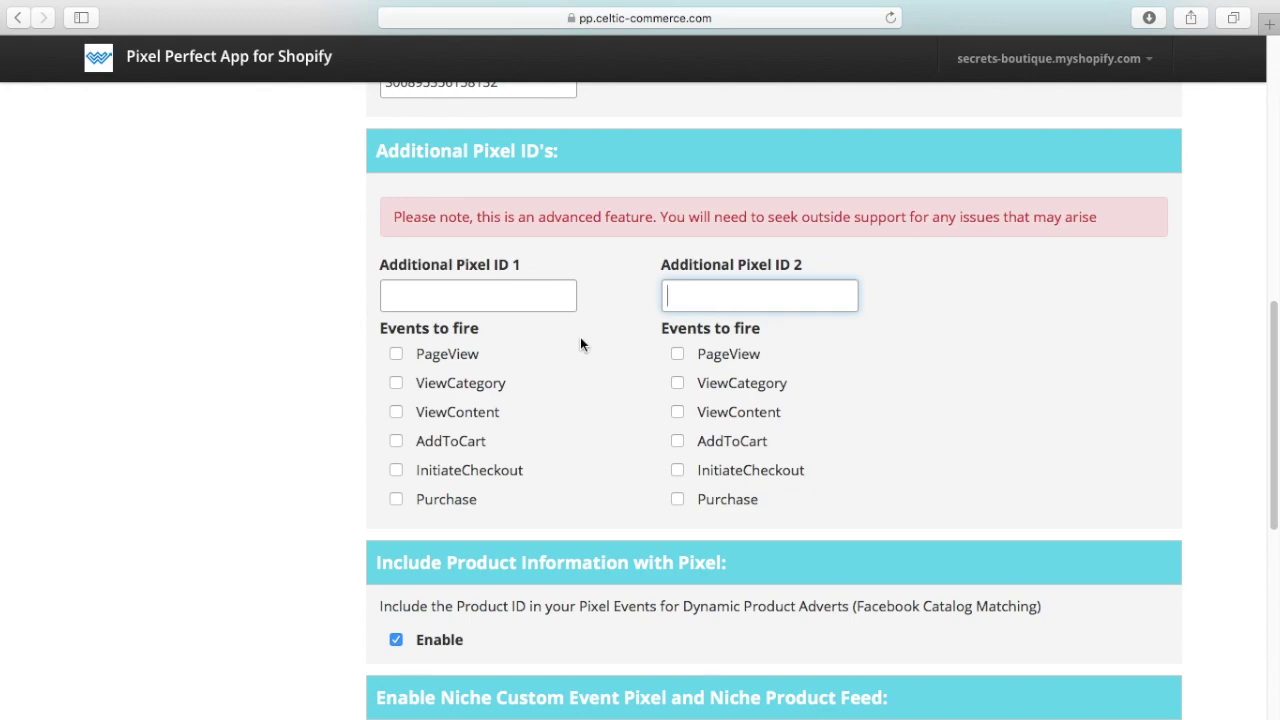
pyautogui.scroll(-1, 565, 350)
pyautogui.scroll(-1, 566, 352)
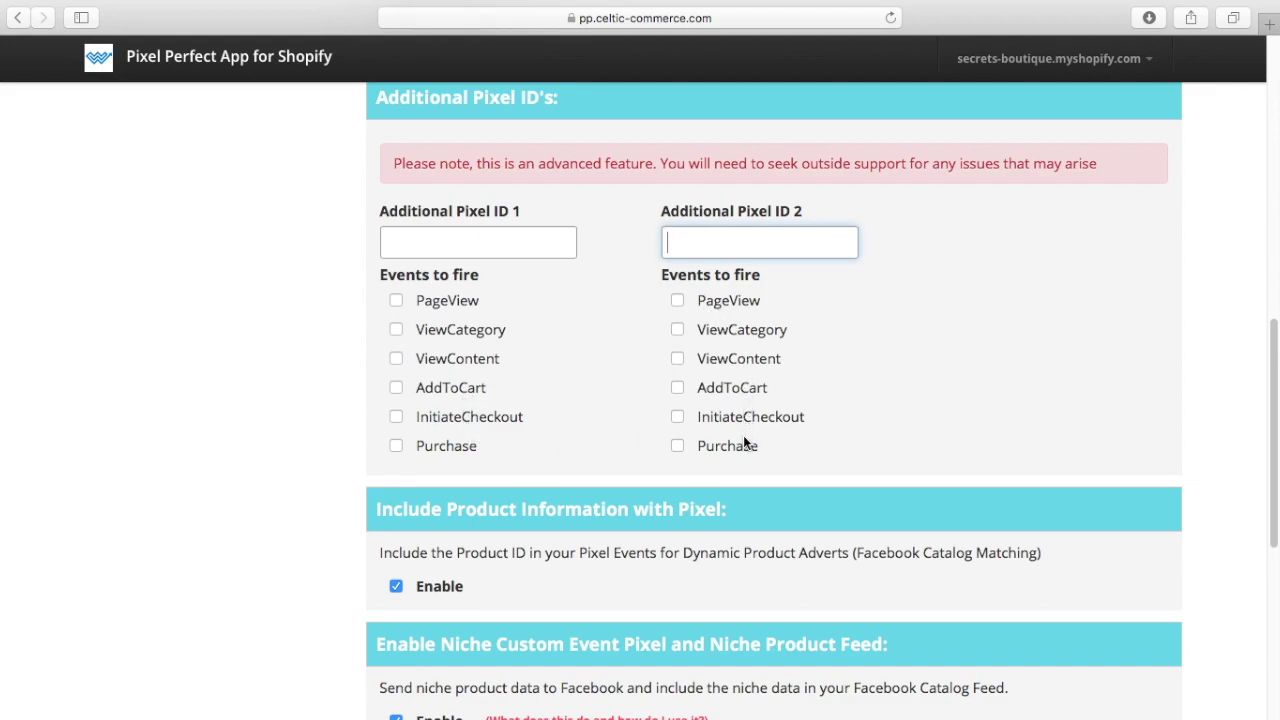
pyautogui.scroll(1, 535, 318)
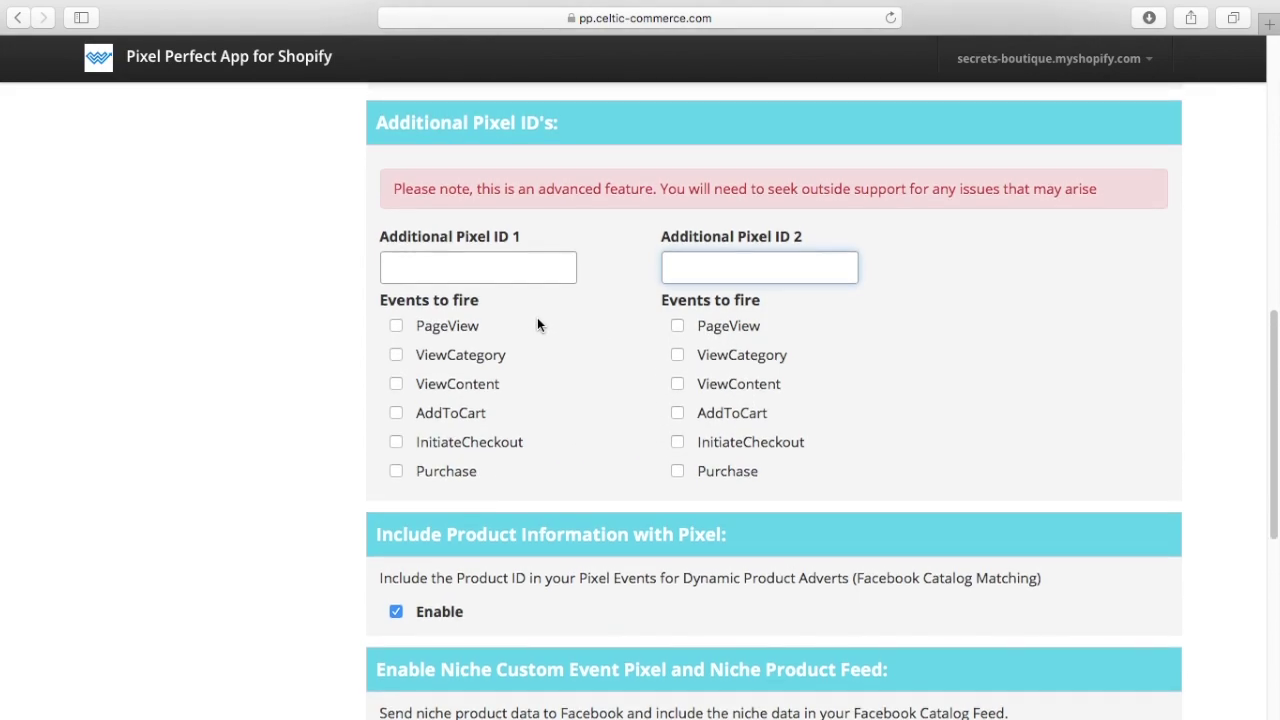
pyautogui.click(396, 326)
pyautogui.click(396, 355)
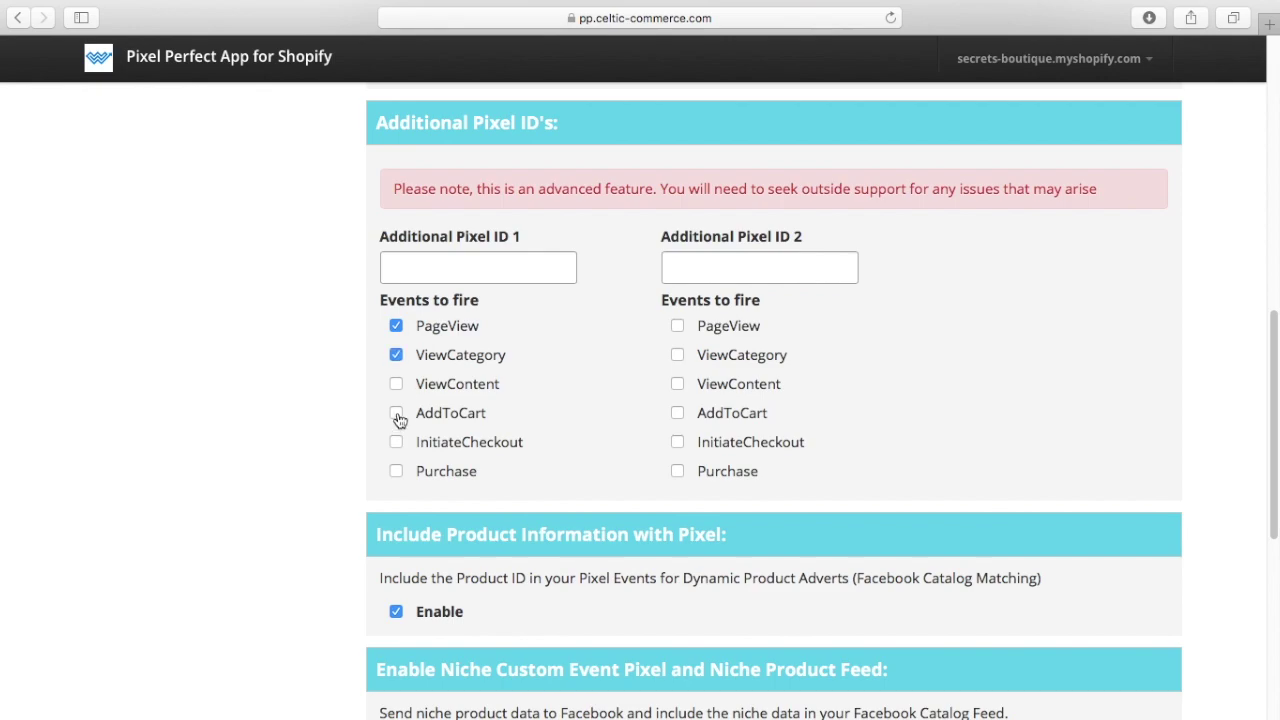
pyautogui.click(396, 413)
pyautogui.click(396, 384)
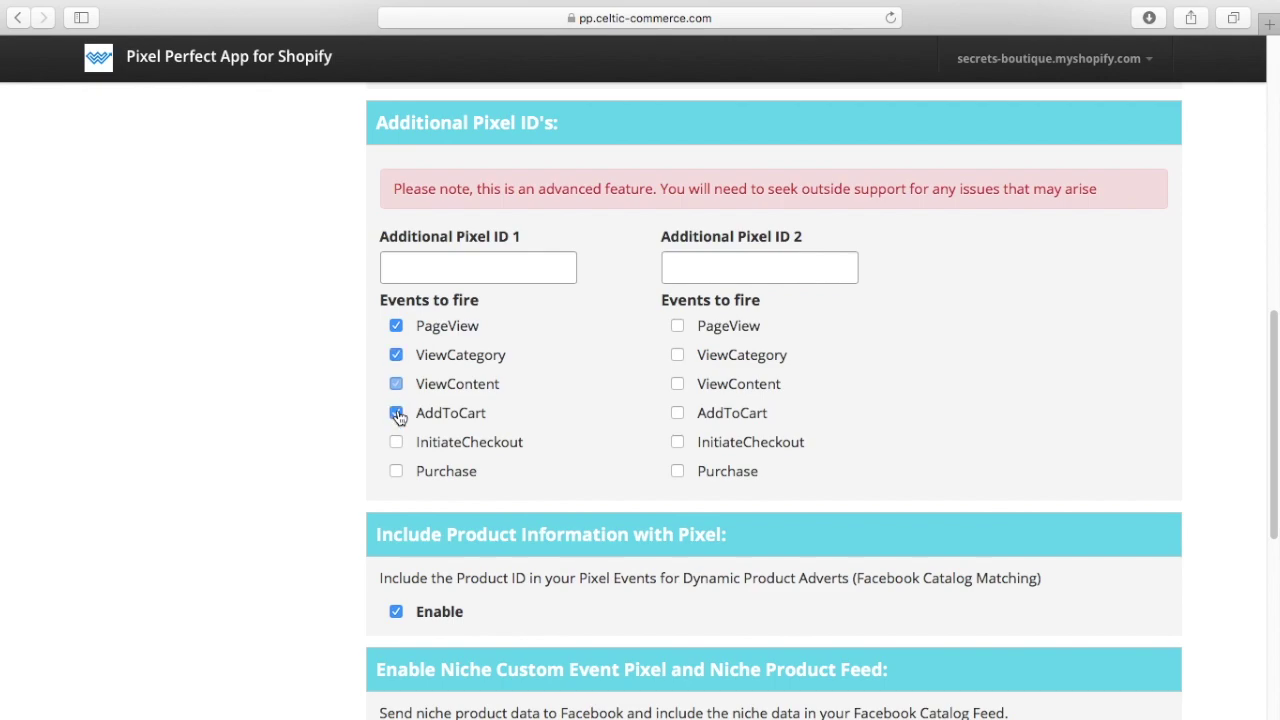
pyautogui.click(396, 471)
pyautogui.click(396, 326)
pyautogui.click(396, 355)
pyautogui.click(396, 413)
pyautogui.click(396, 442)
pyautogui.click(396, 471)
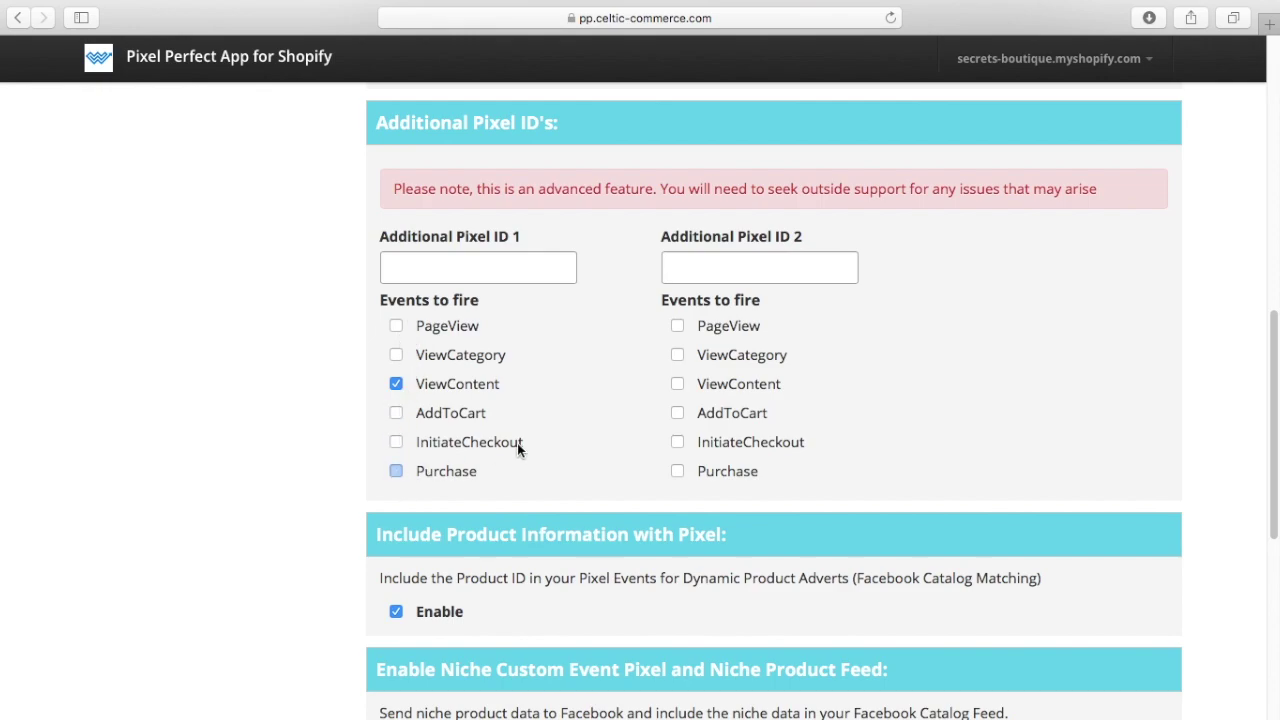
pyautogui.click(397, 388)
pyautogui.scroll(3, 528, 364)
pyautogui.scroll(1, 528, 364)
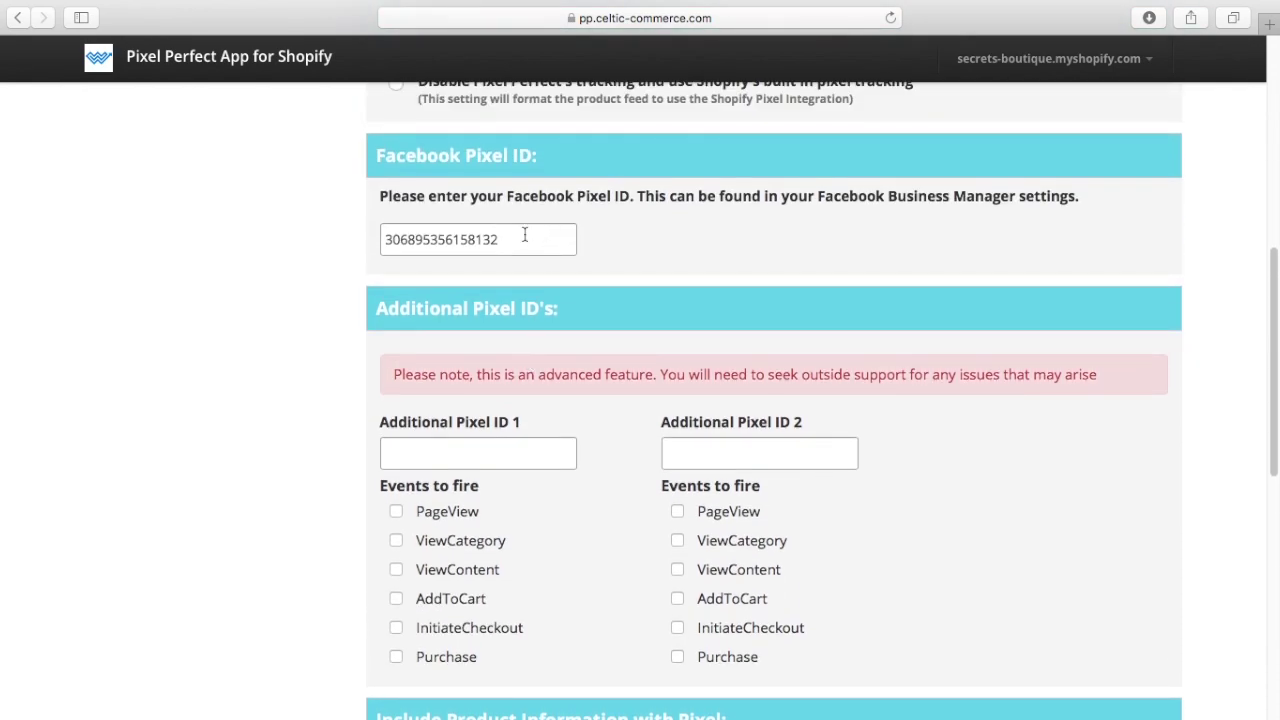
pyautogui.scroll(-2, 554, 366)
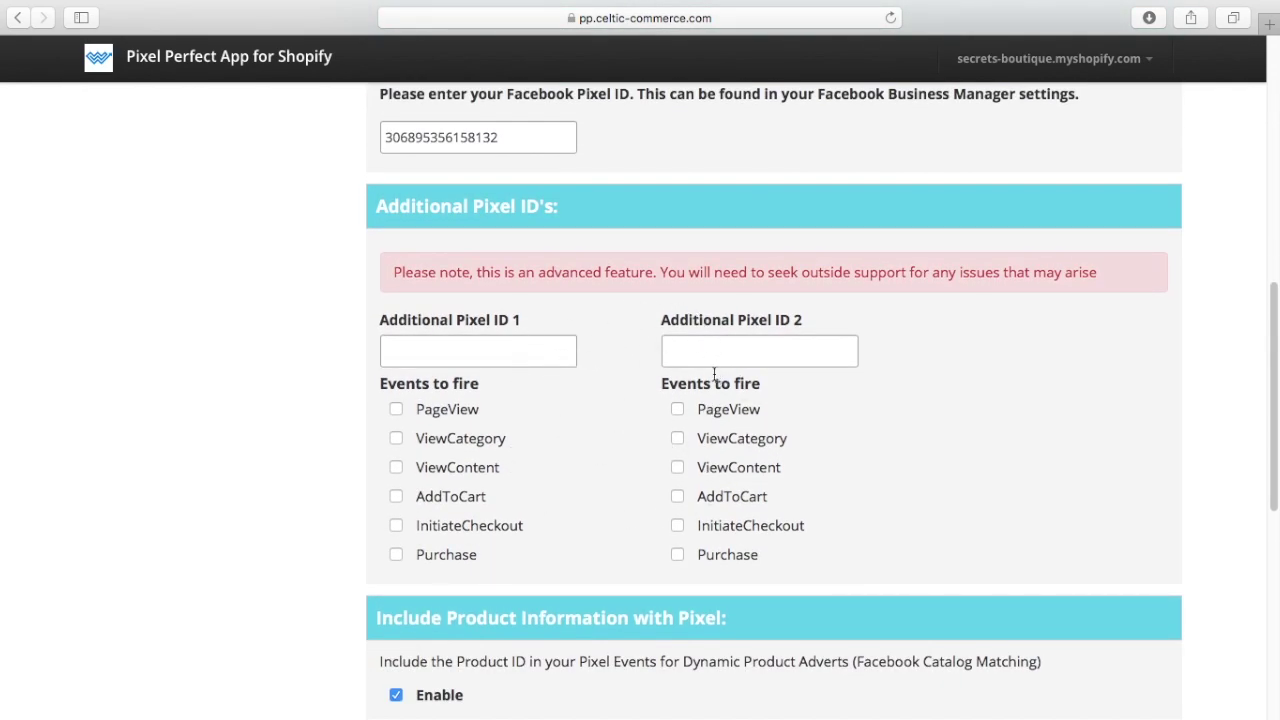
pyautogui.scroll(1, 849, 406)
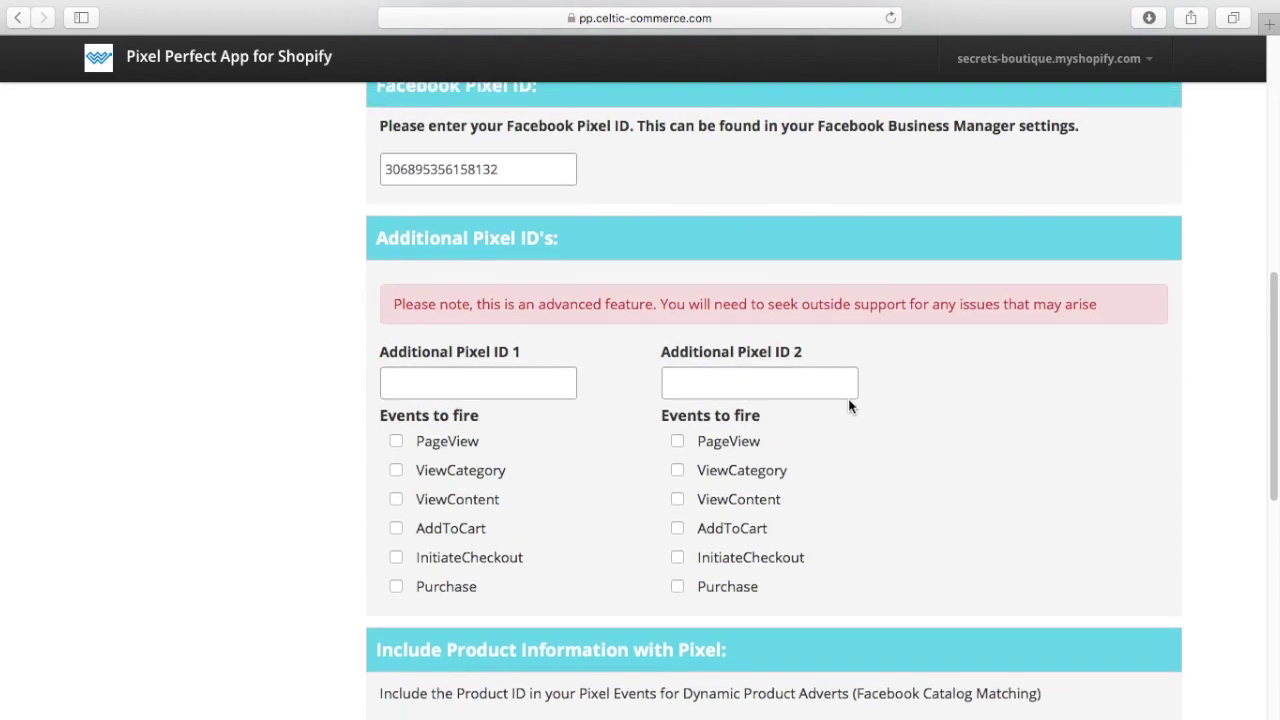
pyautogui.scroll(-3, 849, 406)
pyautogui.scroll(3, 849, 406)
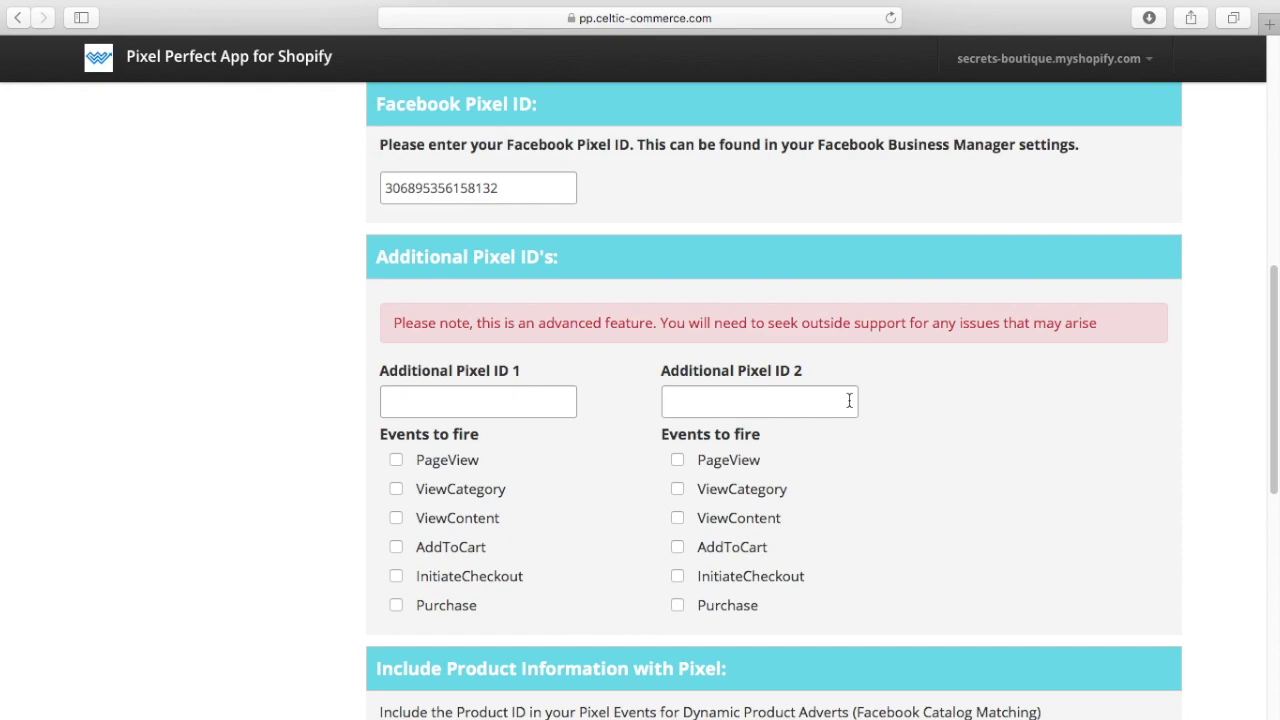
pyautogui.scroll(15, 849, 401)
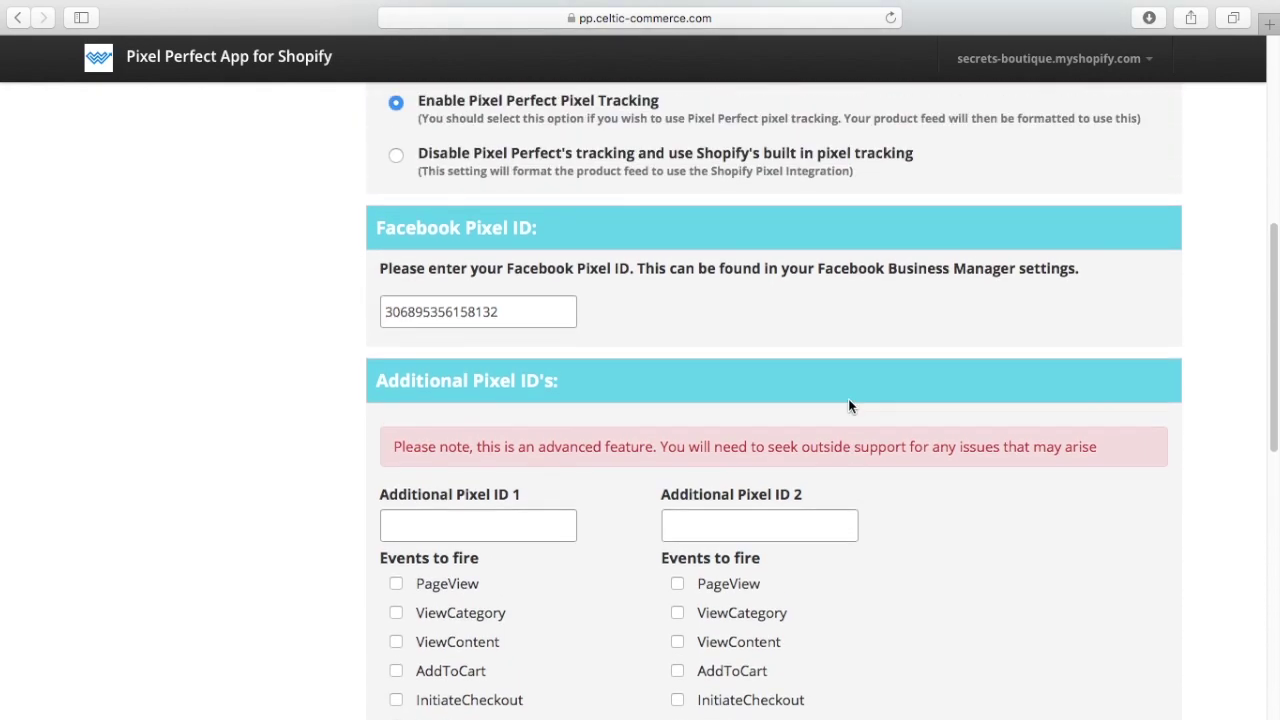
pyautogui.scroll(2, 847, 409)
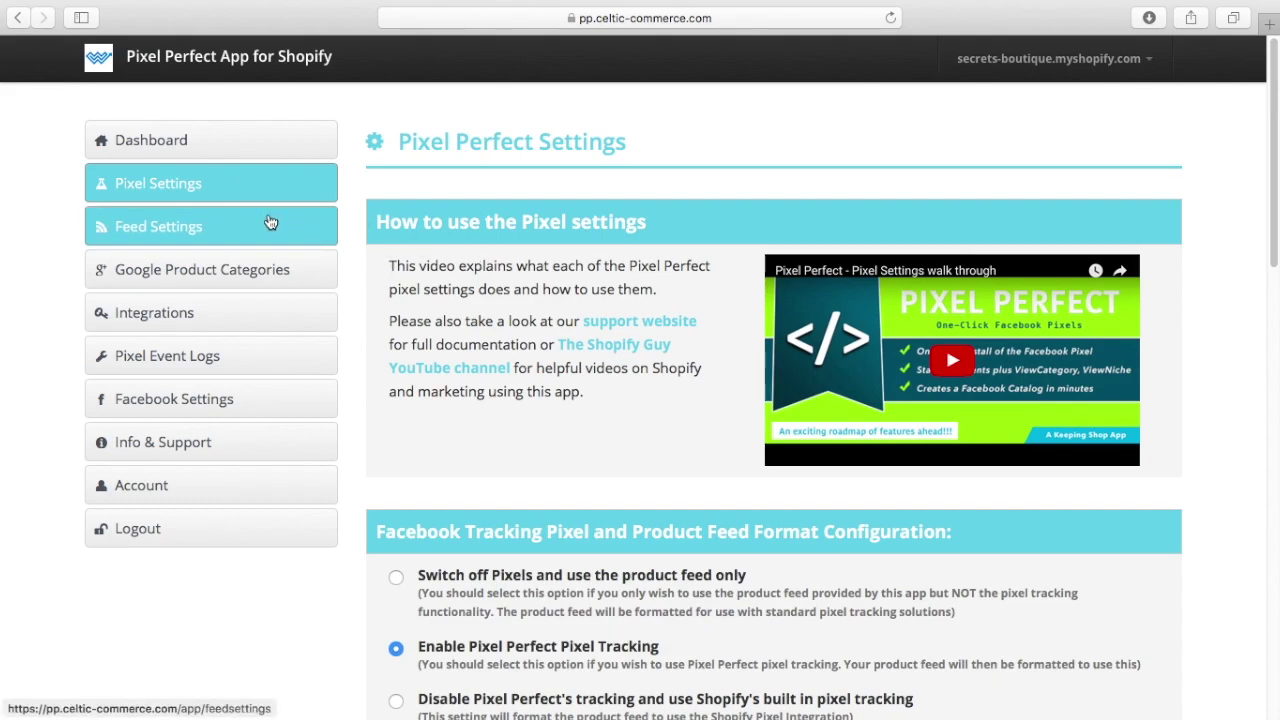
pyautogui.moveTo(270, 222); pyautogui.dragTo(379, 184)
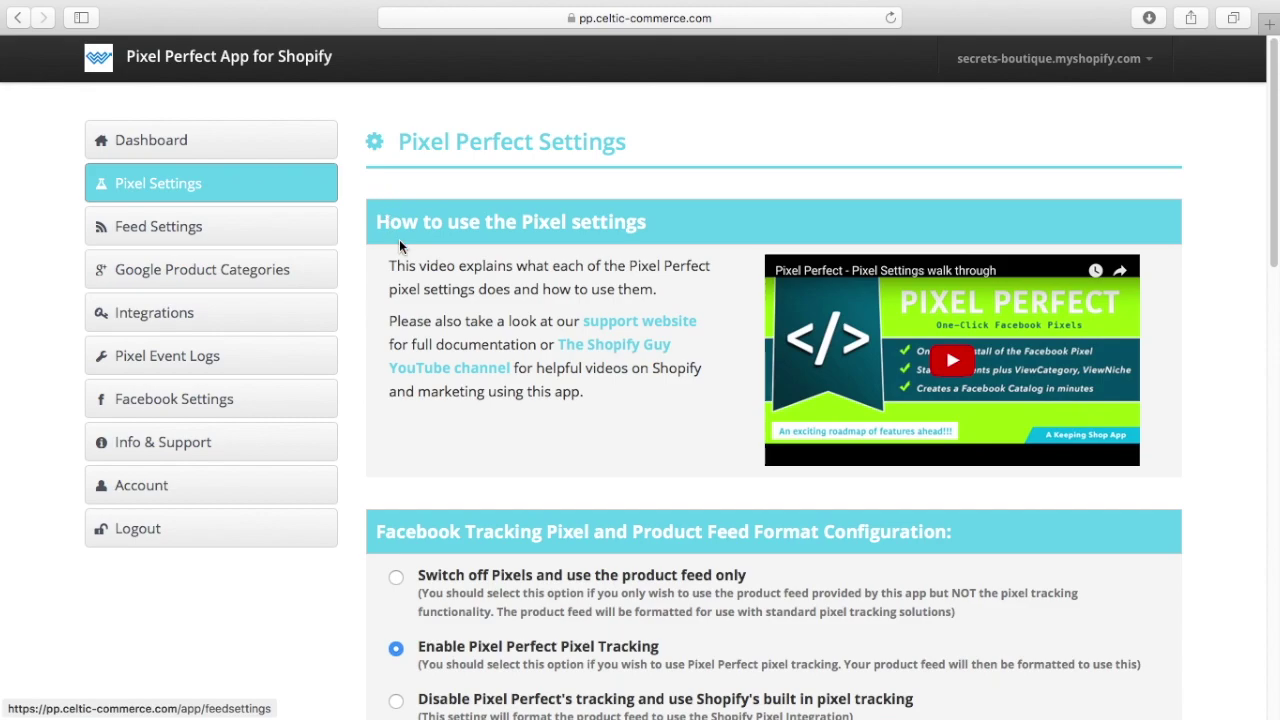
pyautogui.scroll(-2, 500, 293)
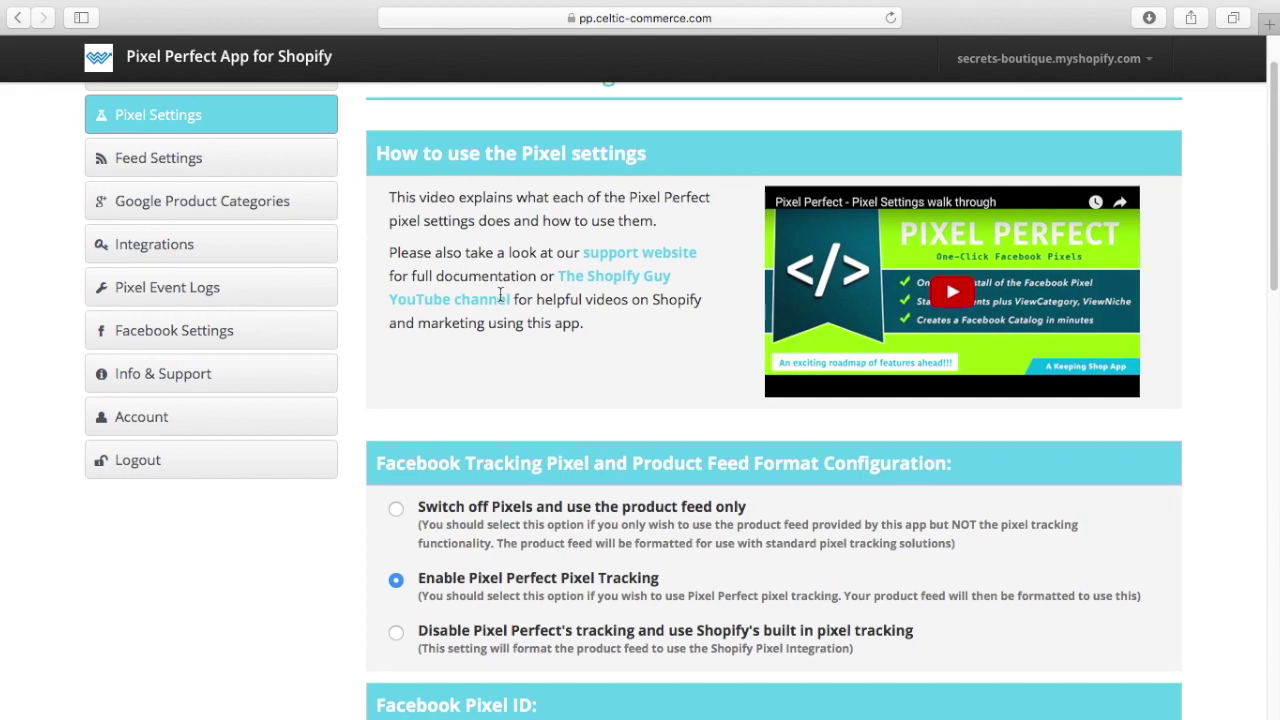
pyautogui.scroll(2, 502, 302)
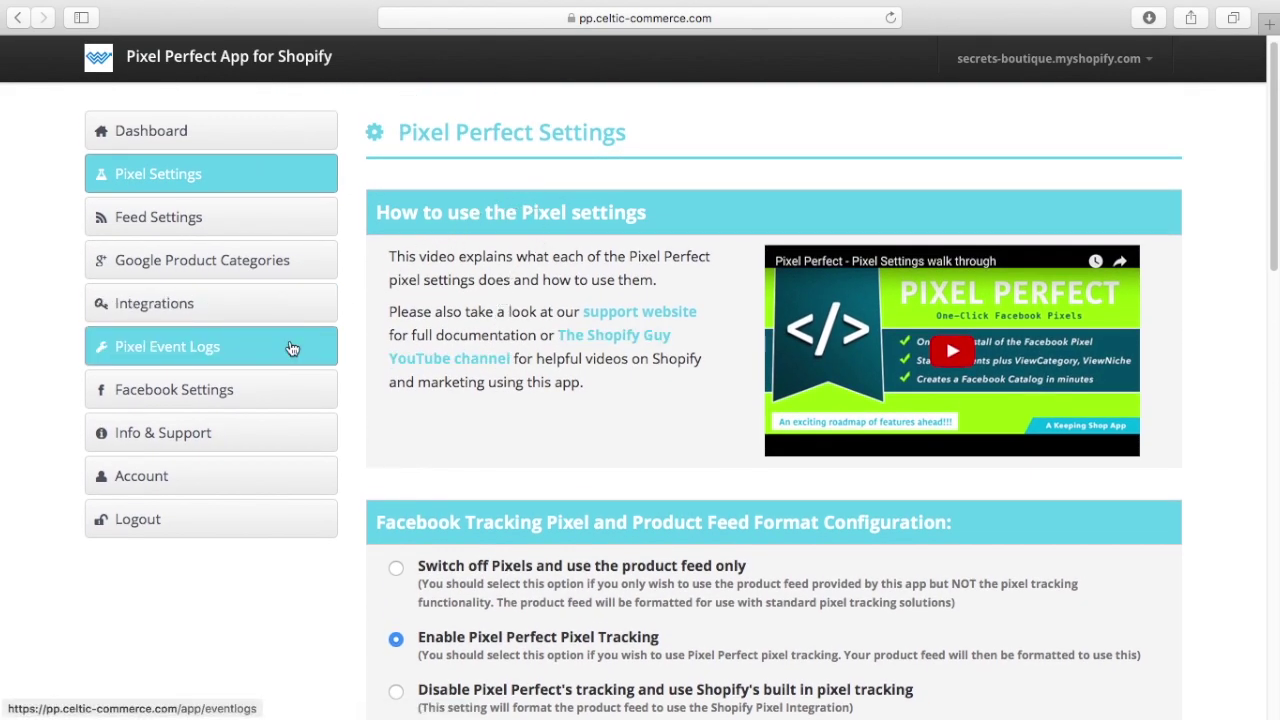
# Step: Open the Facebook Settings dashboard with the business account, catalog and feed
pyautogui.click(199, 397)
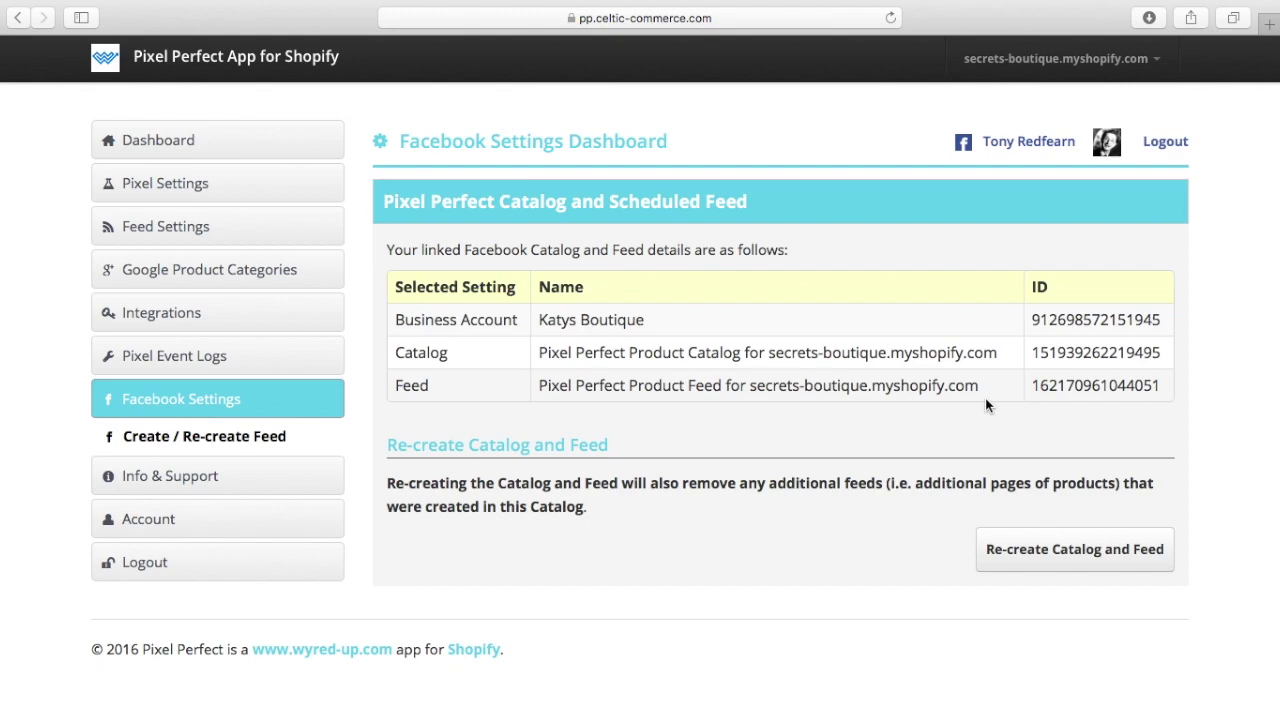
# Step: Re-create the catalog and feed, choosing Katys Boutique as the business account
pyautogui.click(1072, 561)
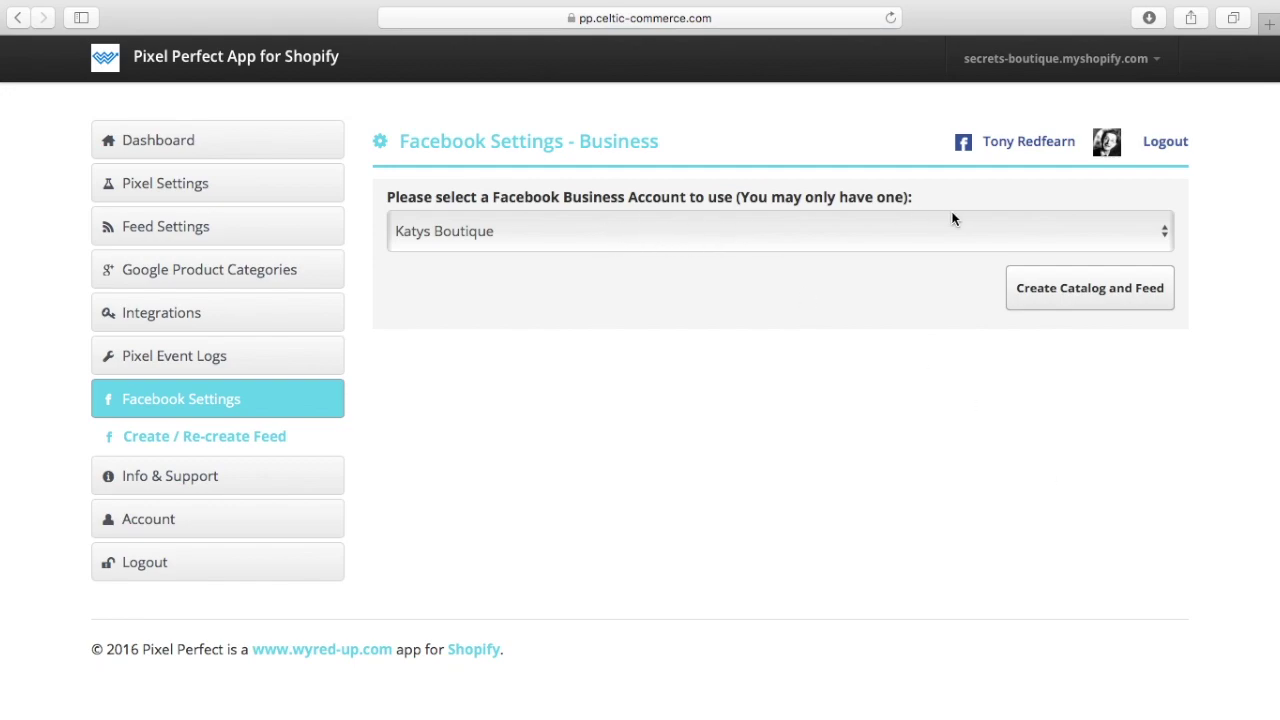
pyautogui.click(1156, 231)
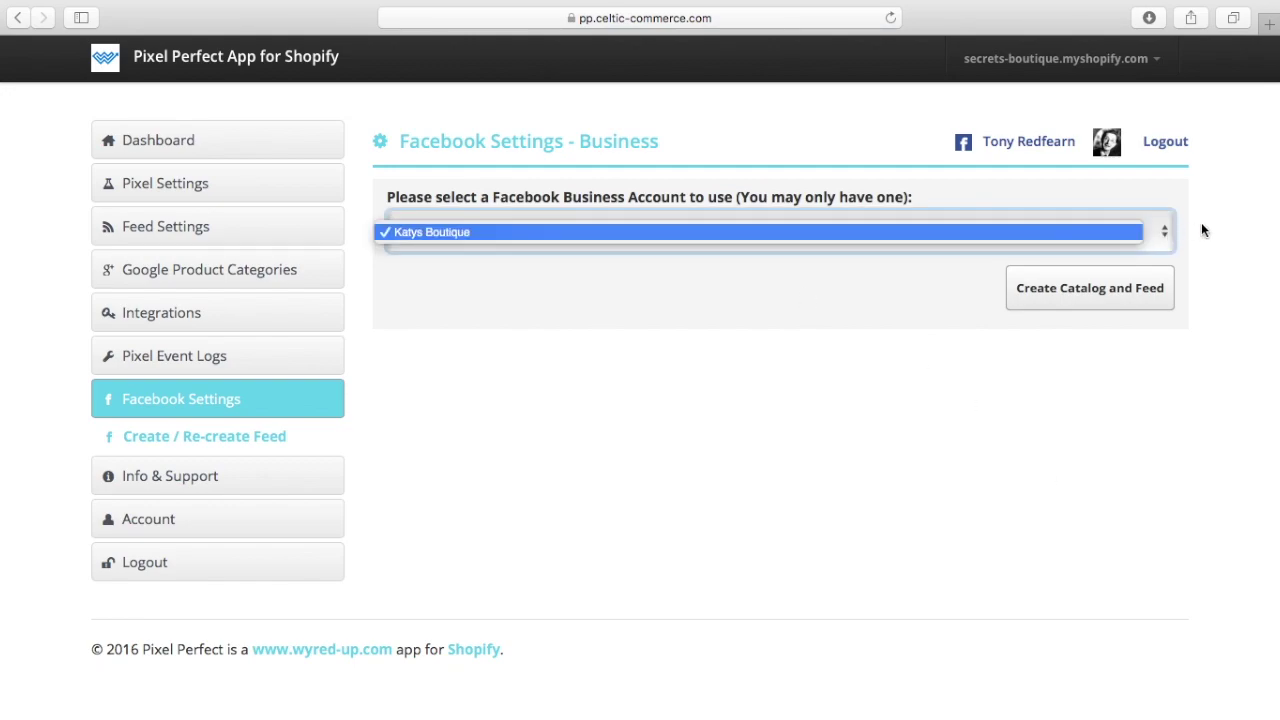
pyautogui.click(1205, 230)
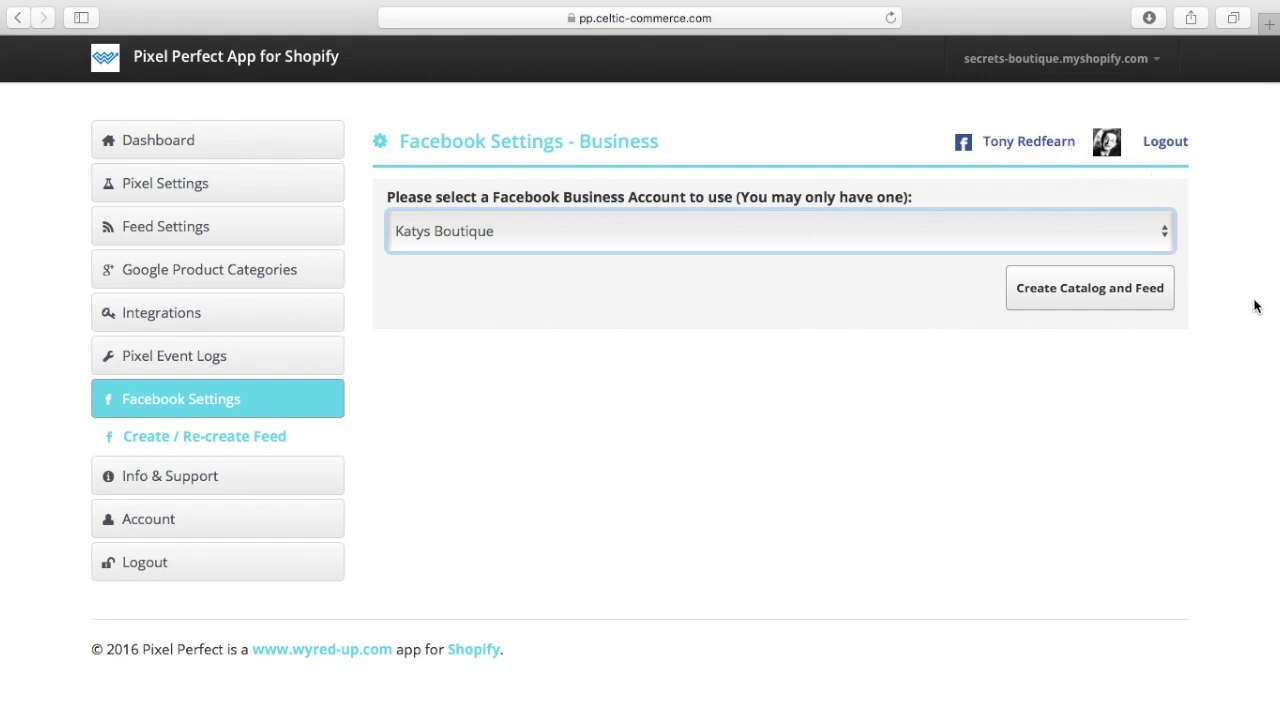
# Step: Create the new catalog and product feed for Katys Boutique
pyautogui.click(1121, 293)
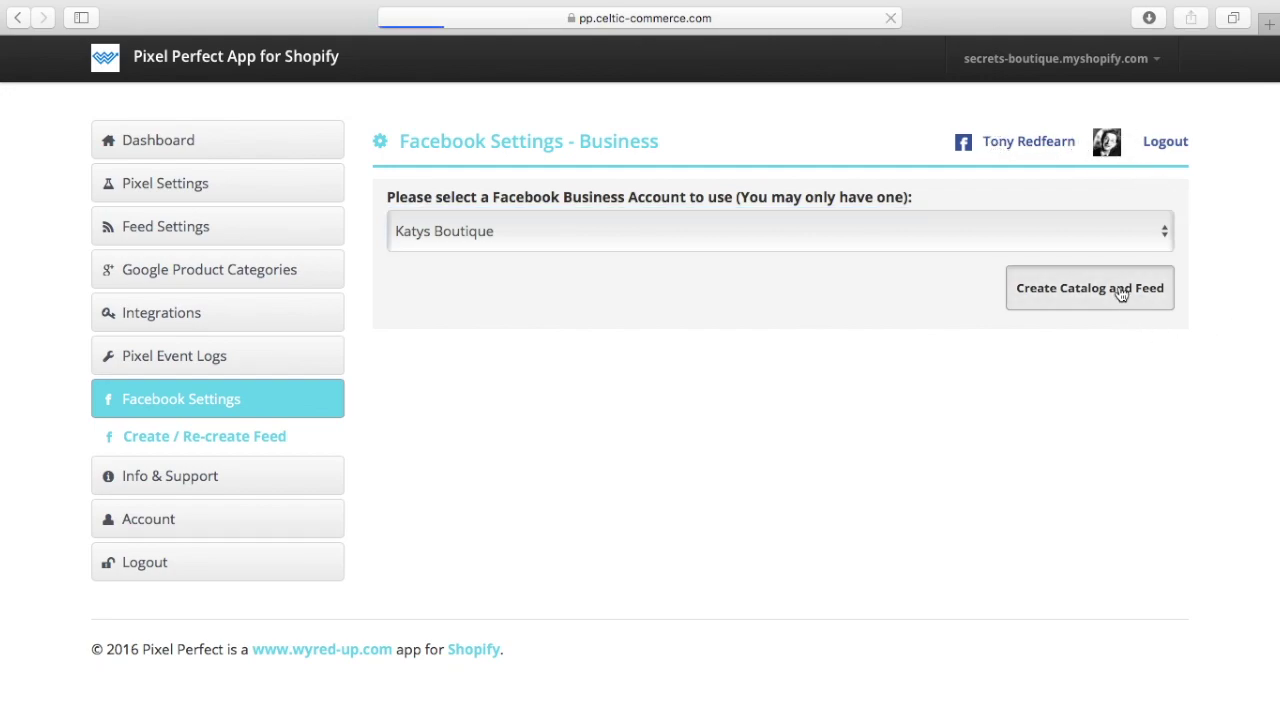